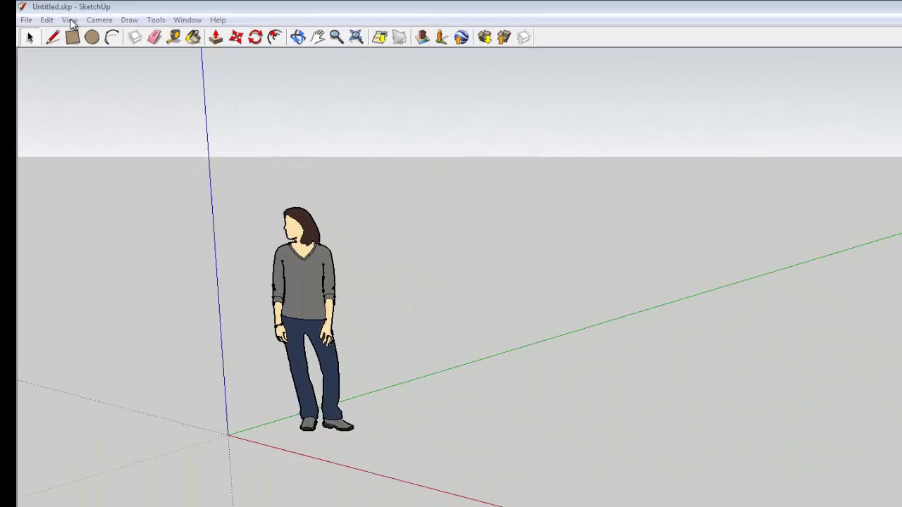
Step: Show the Large Tool Set toolbar, hide Getting Started, and dock the tool set on the left
left_click(258, 48)
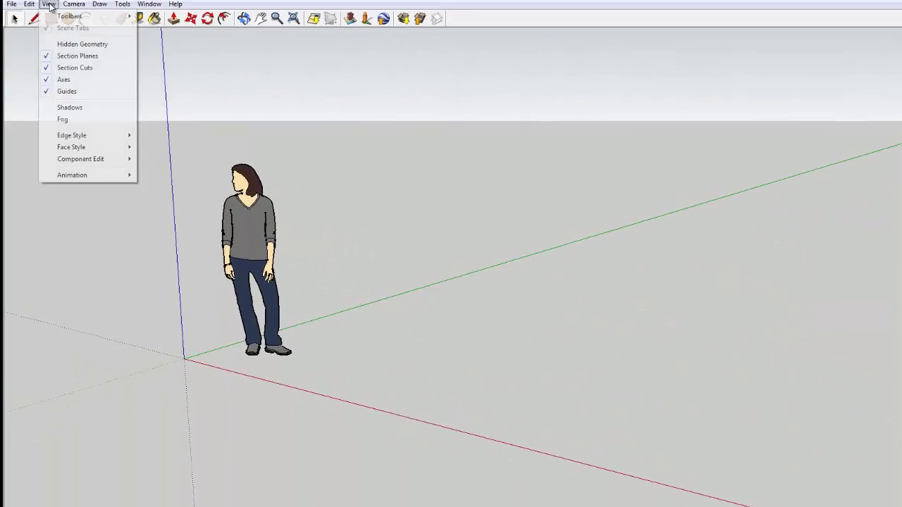
mouse_move(66, 19)
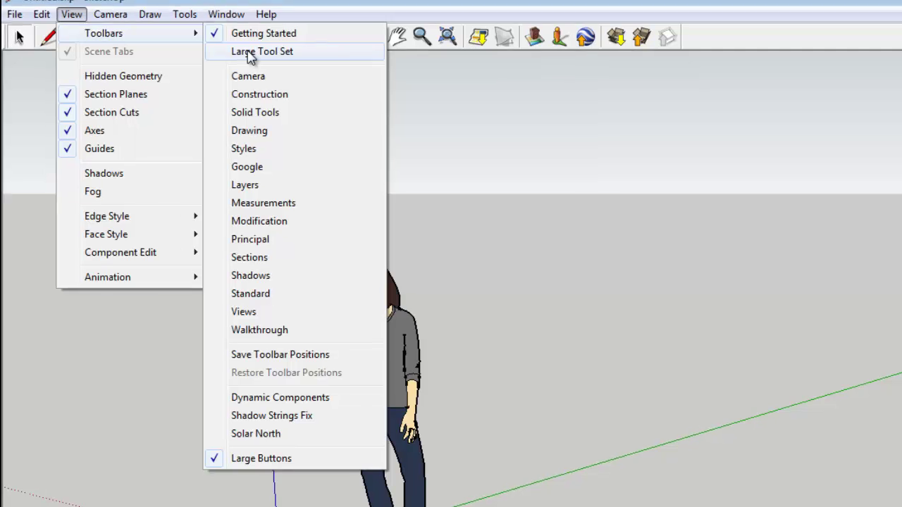
left_click(250, 50)
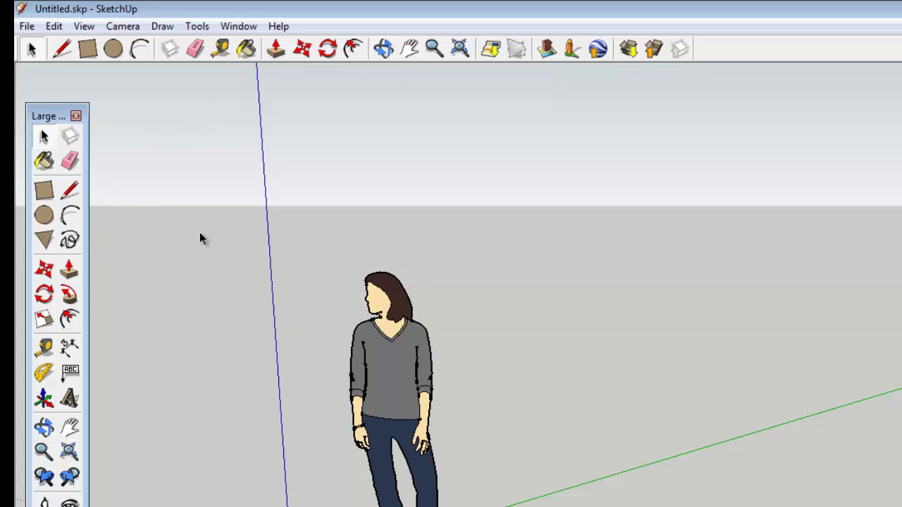
left_click(84, 26)
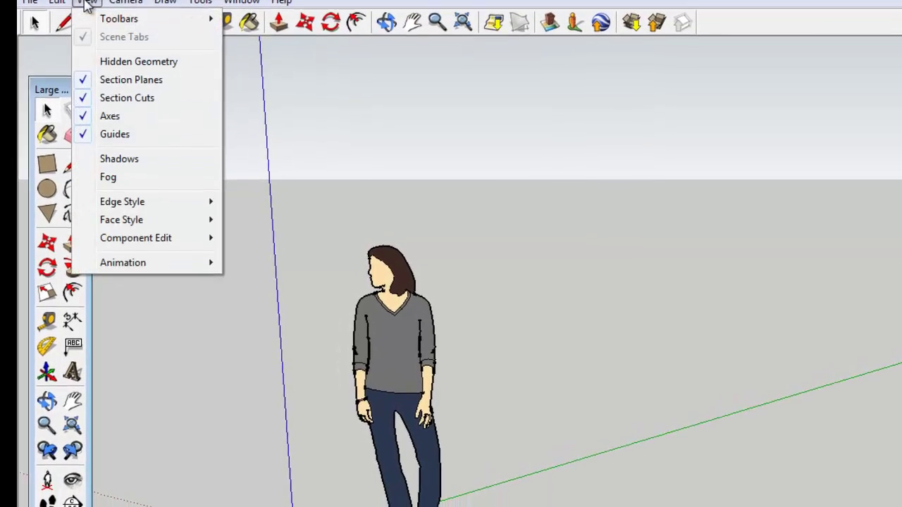
mouse_move(151, 53)
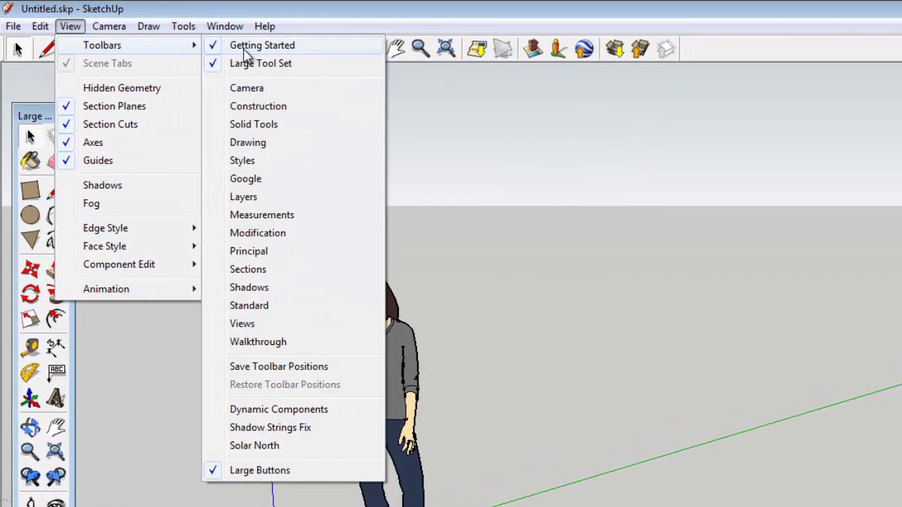
left_click(247, 45)
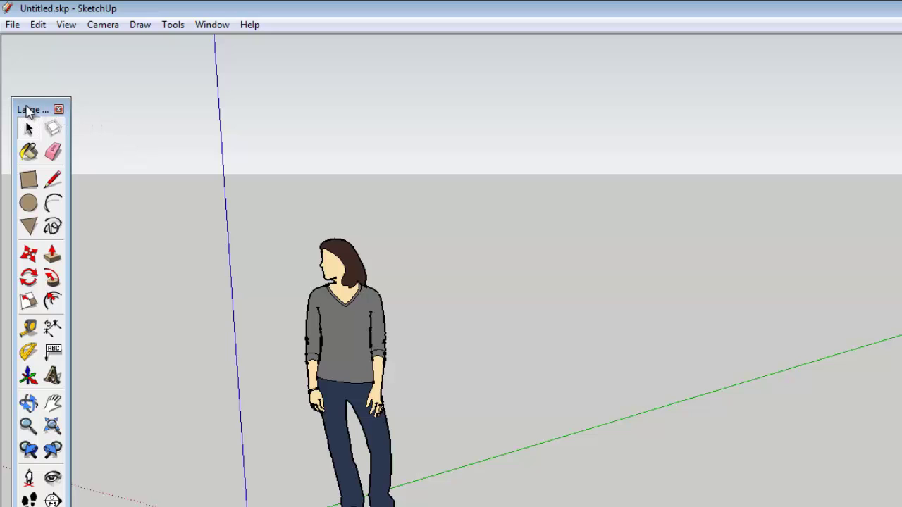
left_click_drag(27, 112, 35, 91)
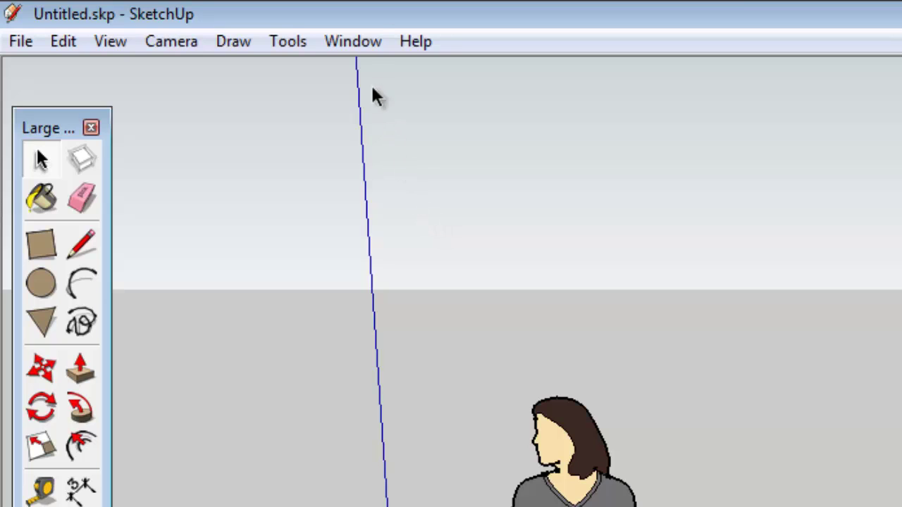
Step: In Model Info Units, choose Decimal format in Centimeters with 0.0cm precision
left_click(361, 41)
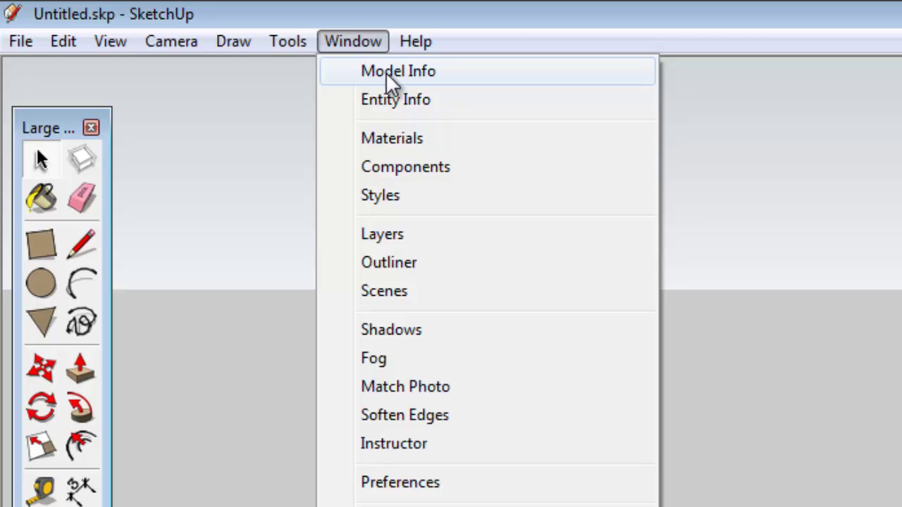
left_click(404, 79)
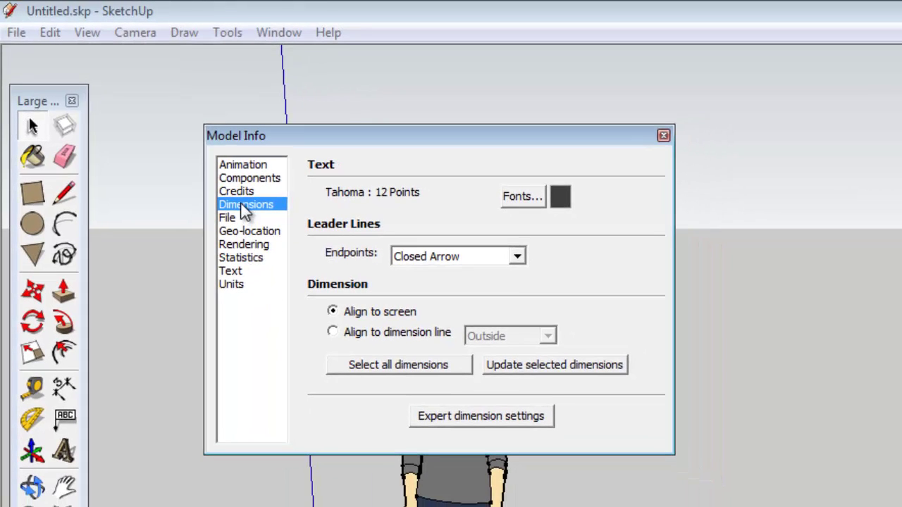
left_click(233, 285)
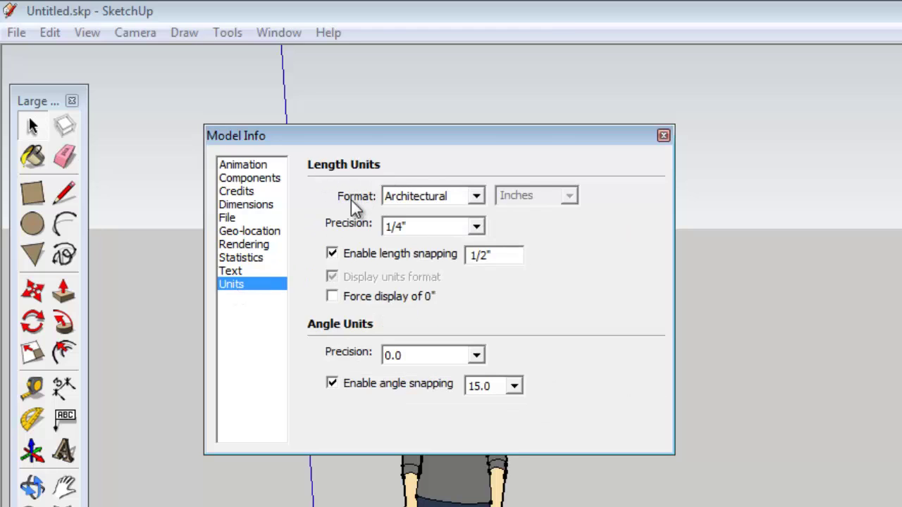
left_click(476, 196)
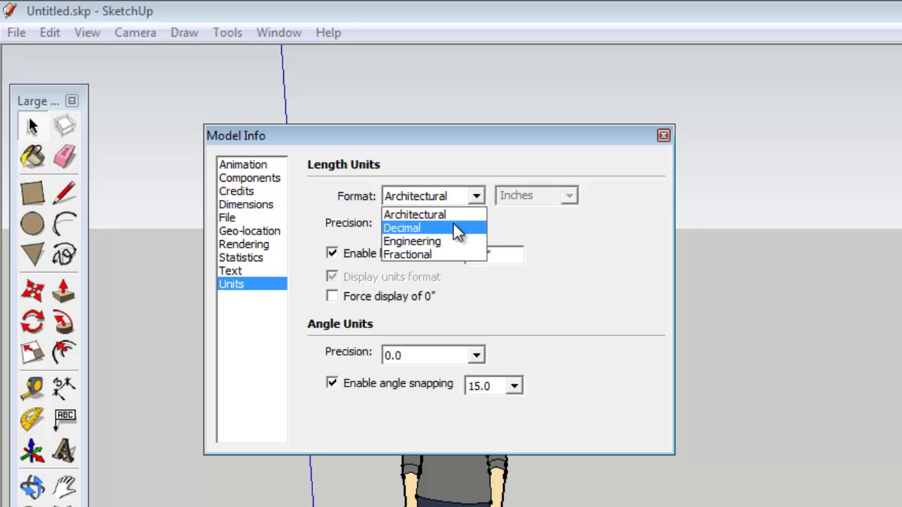
left_click(454, 227)
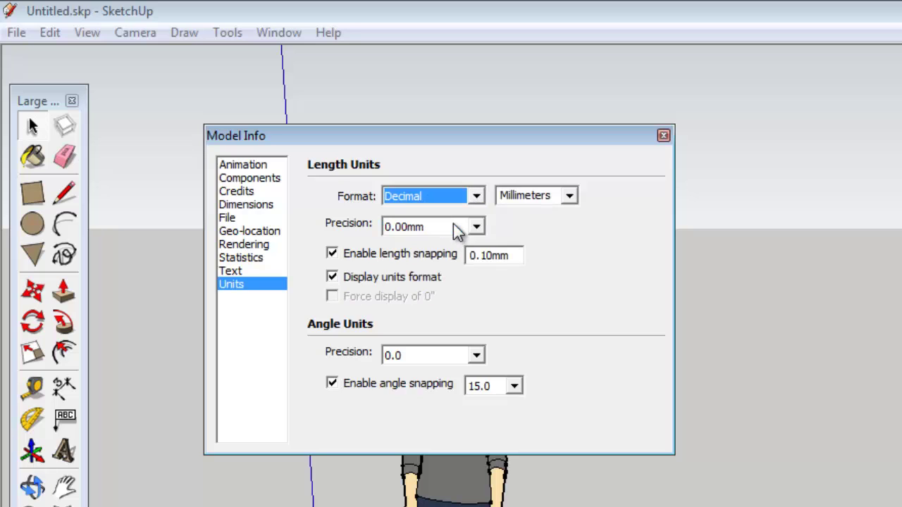
left_click(569, 199)
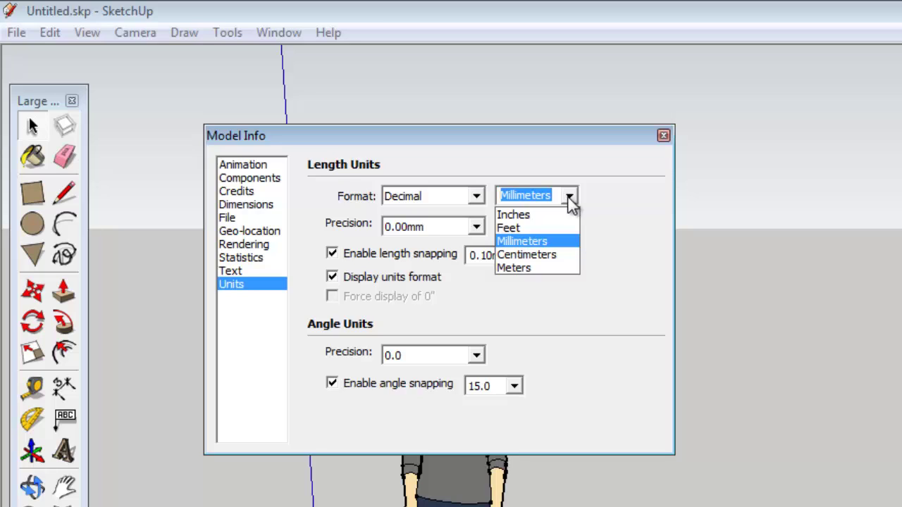
left_click(548, 255)
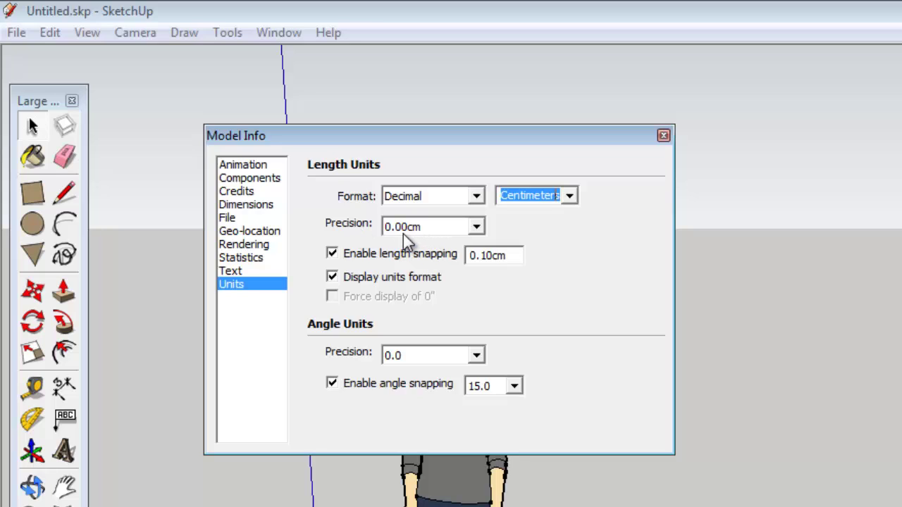
left_click(476, 228)
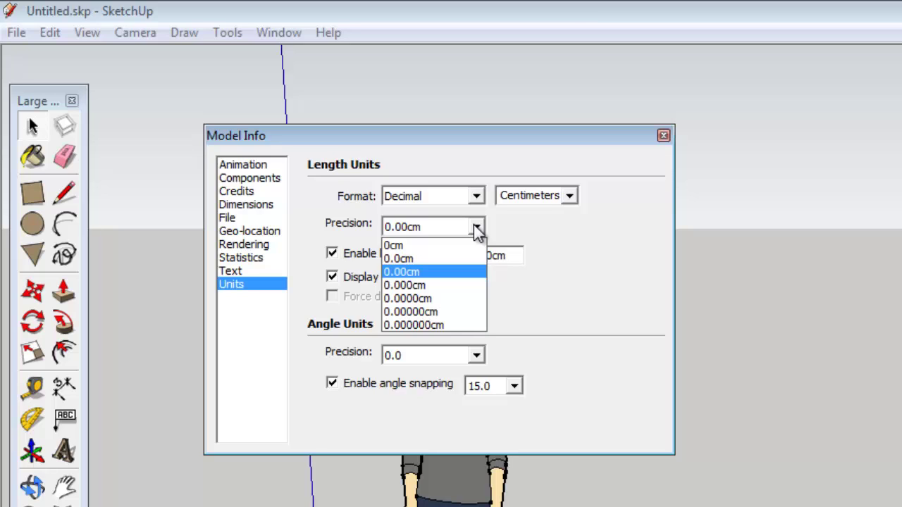
left_click(431, 260)
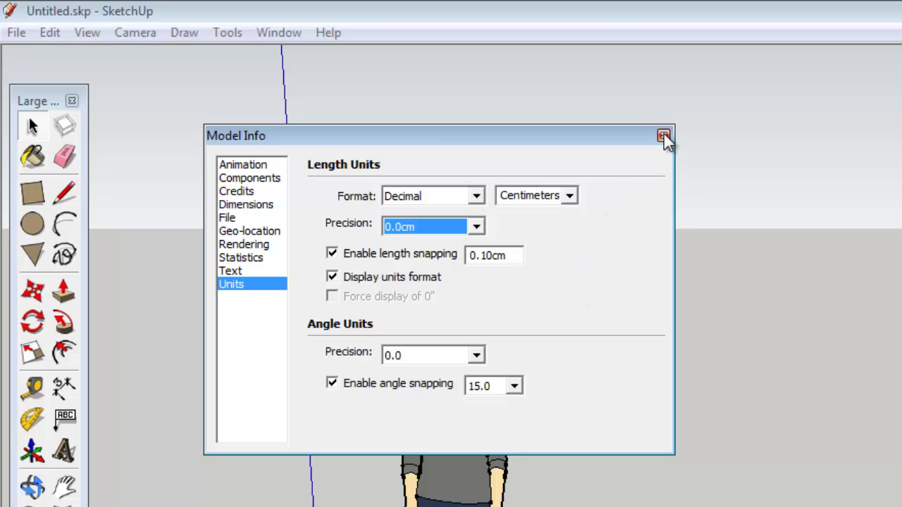
Step: Close the Model Info dialog to return to the modelling view
left_click(663, 135)
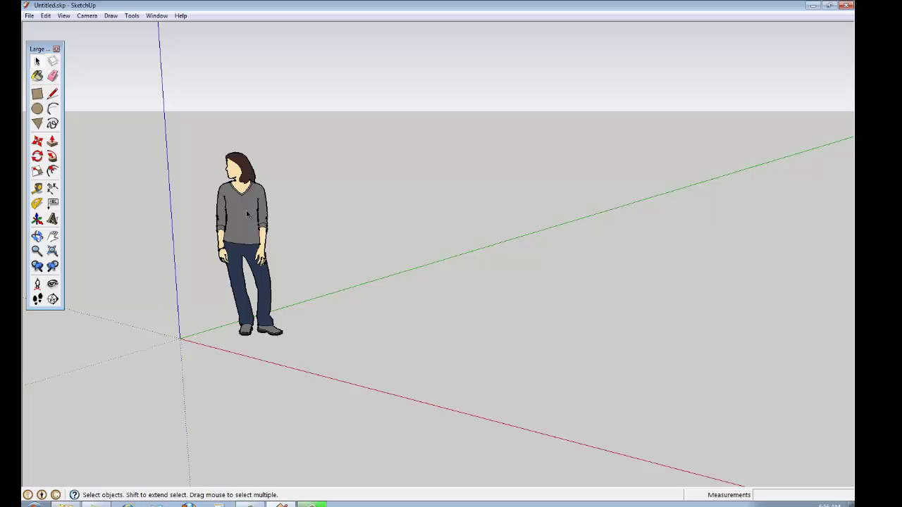
Step: Select the default person figure and delete it
left_click(246, 214)
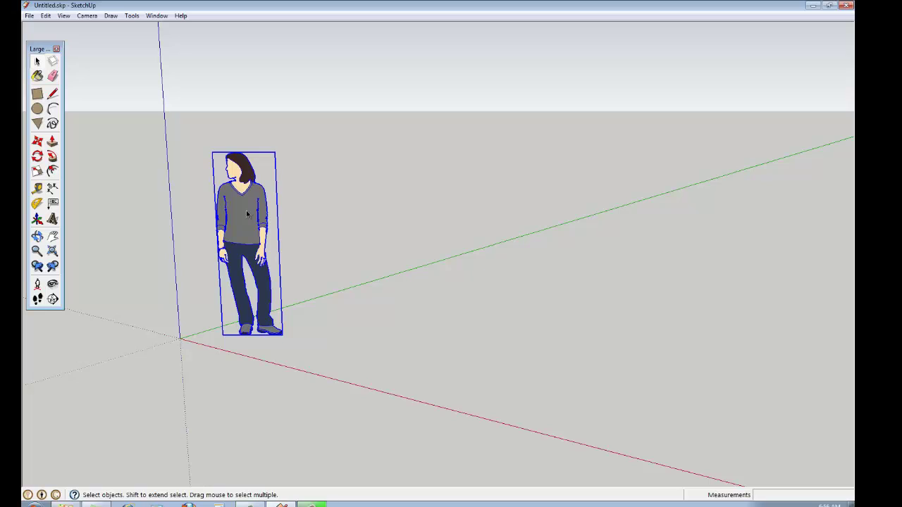
key("Delete")
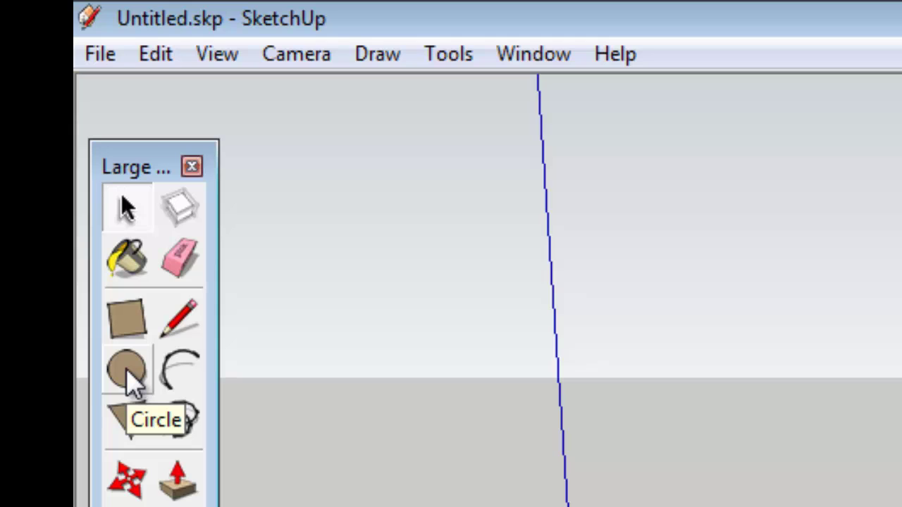
Step: Draw a circle centred on the origin with a radius of about 90.3cm
left_click(128, 374)
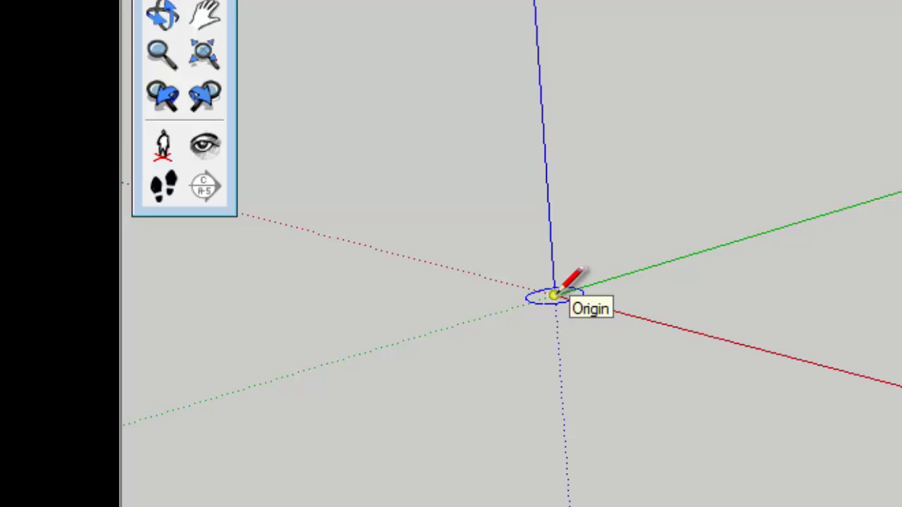
left_click(555, 295)
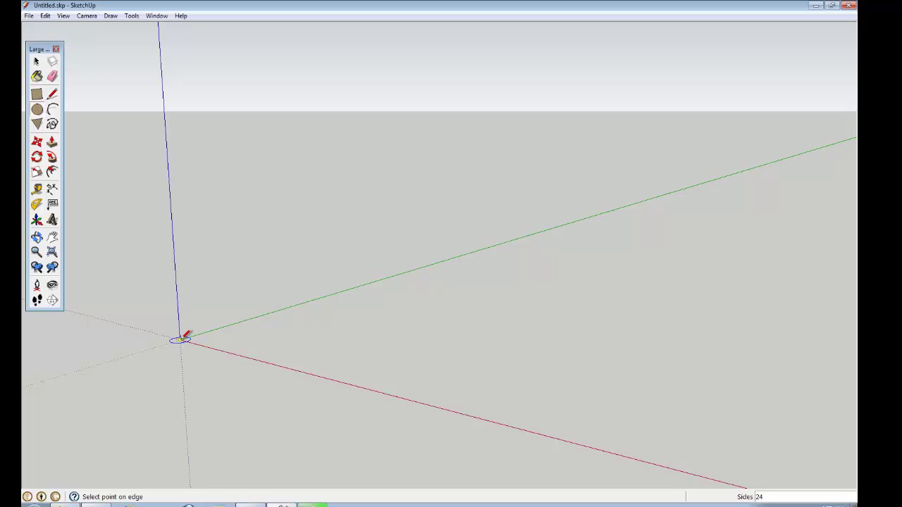
left_click(180, 340)
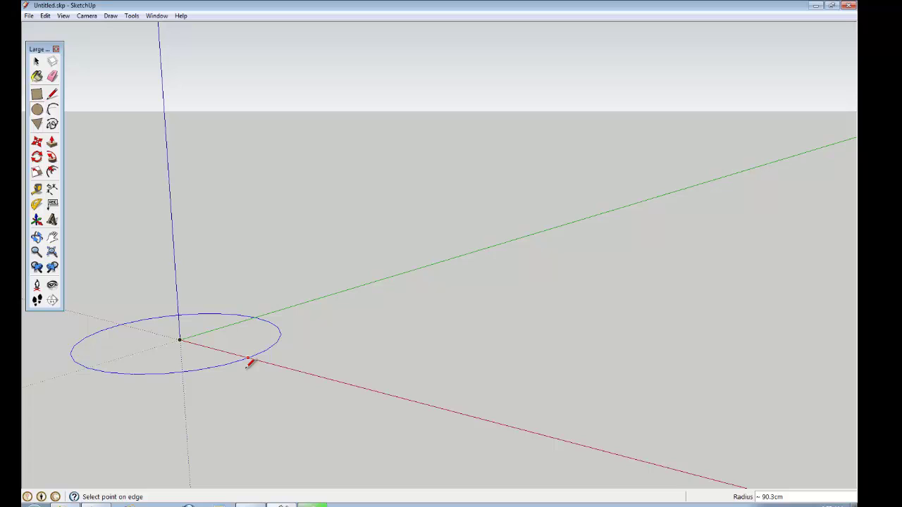
left_click(248, 359)
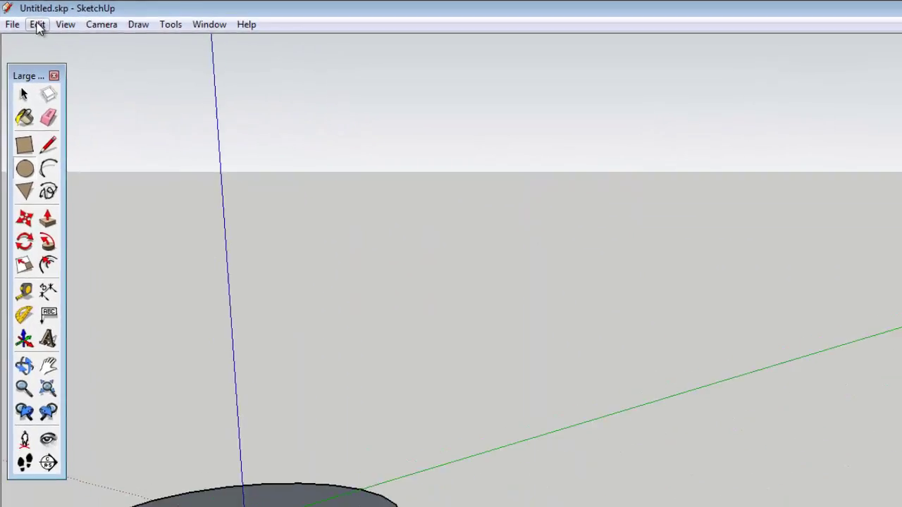
Step: Undo the 90.3cm circle and start a new circle centred on the origin
left_click(178, 62)
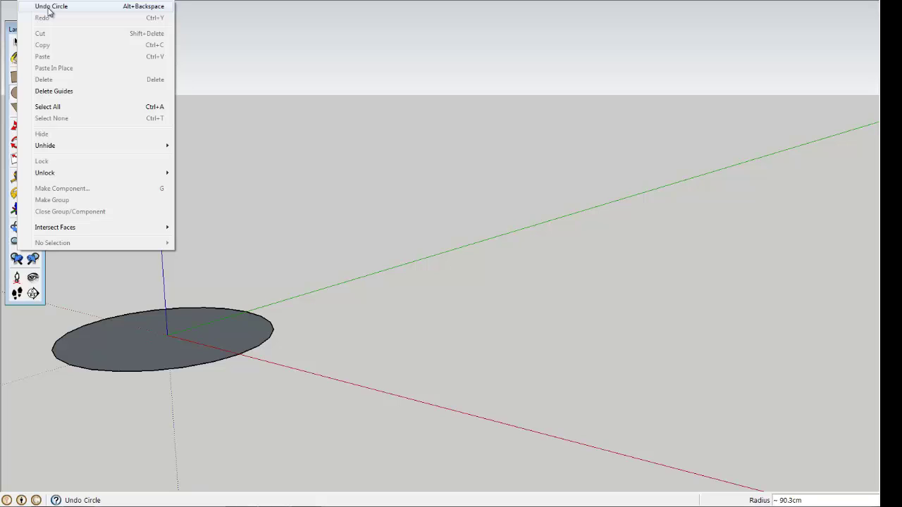
left_click(49, 6)
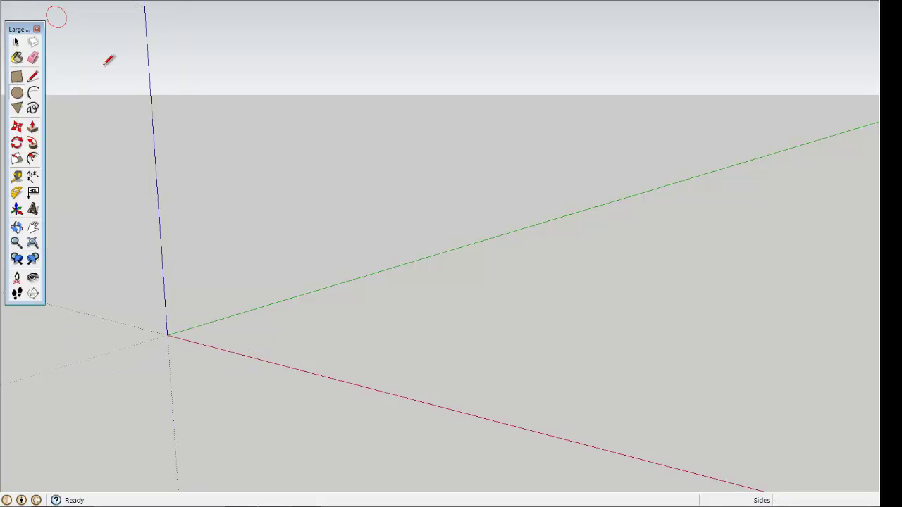
left_click(167, 334)
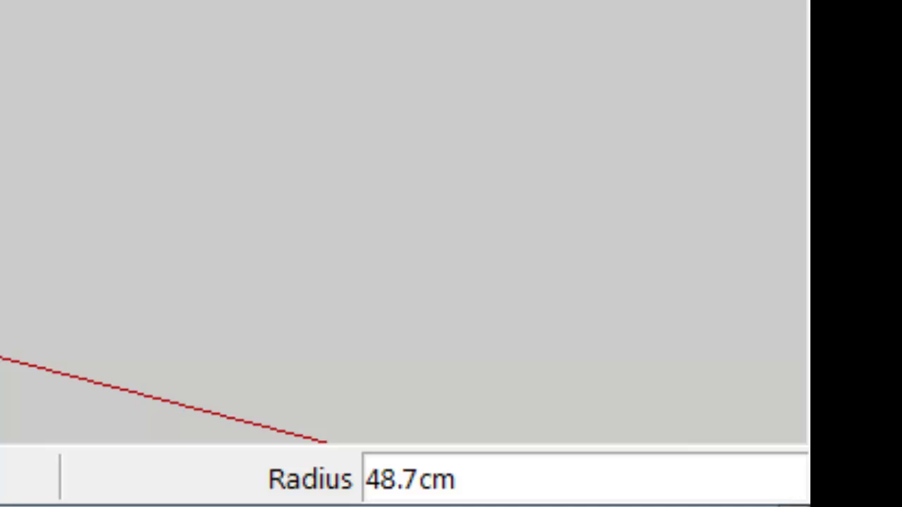
Step: Enter a radius of 25 to finish the circle
type("25")
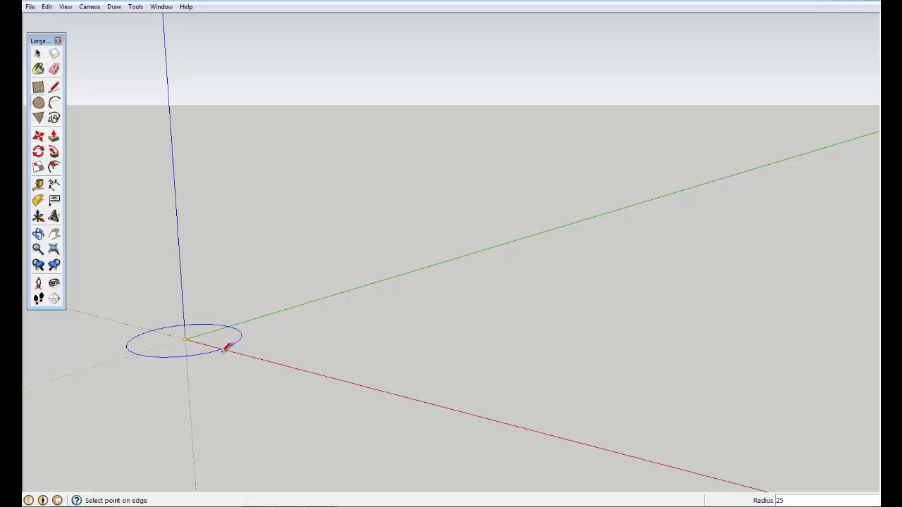
key("Return")
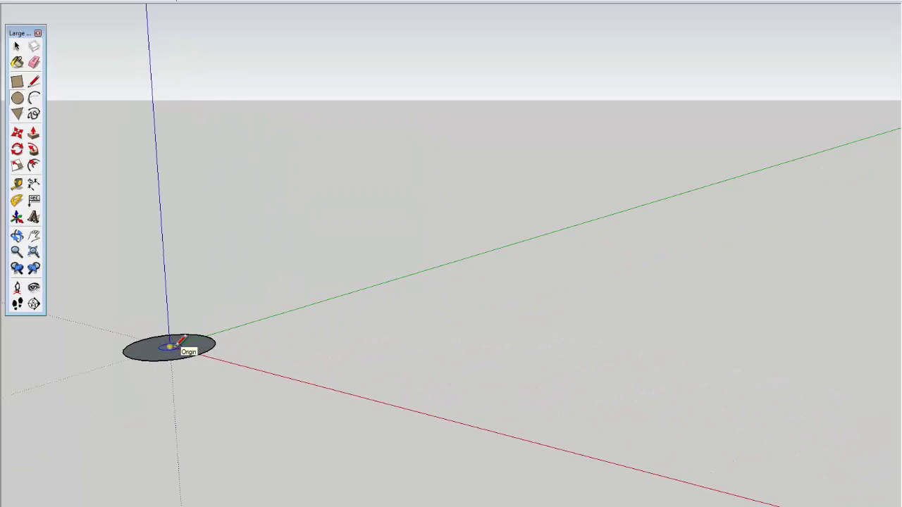
Step: Zoom in and pan so the 25 cm circle sits near the centre of the view
scroll(182, 341, "up", 4)
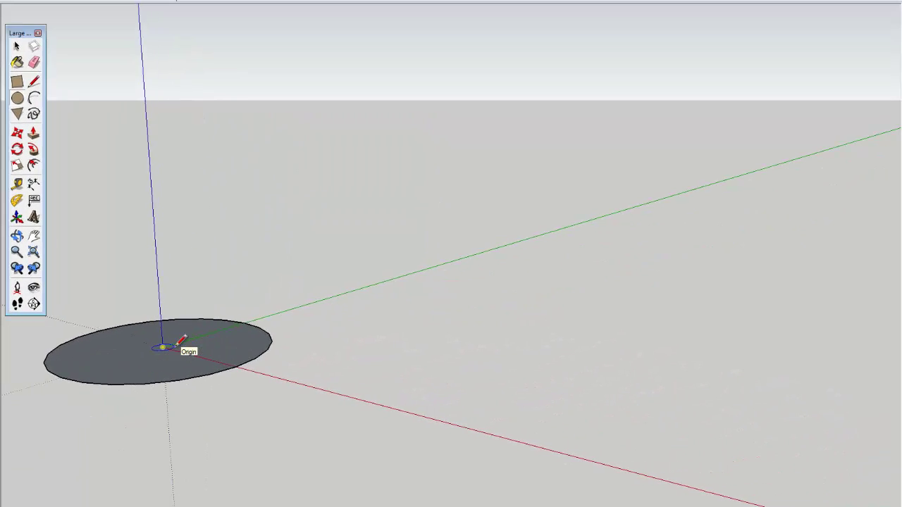
scroll(181, 341, "up", 2)
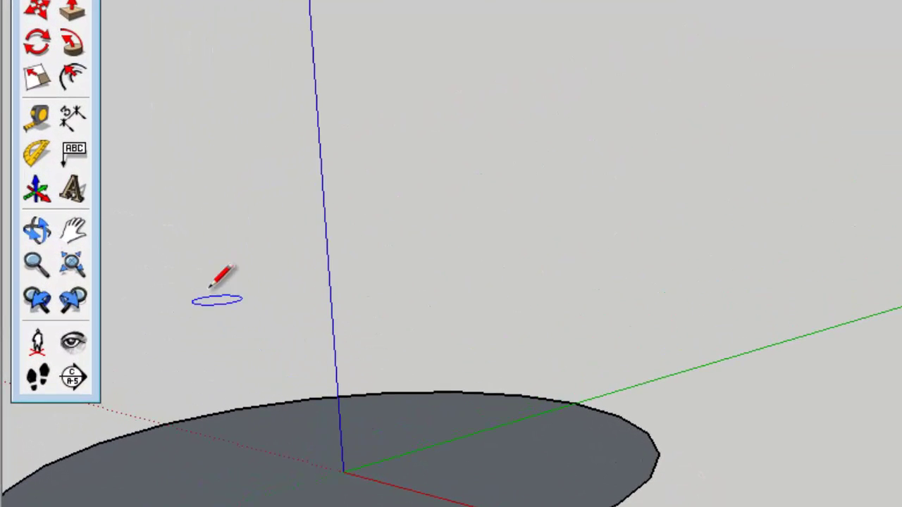
left_click(76, 231)
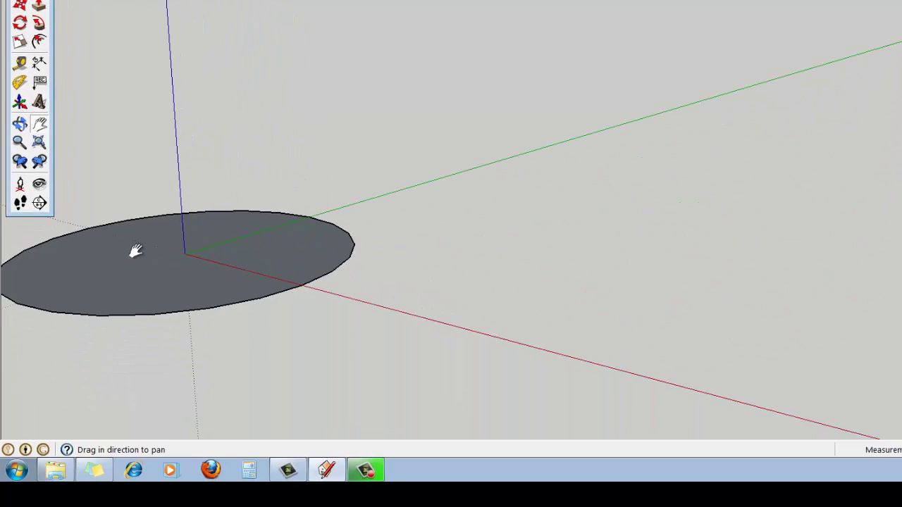
left_click_drag(136, 251, 380, 310)
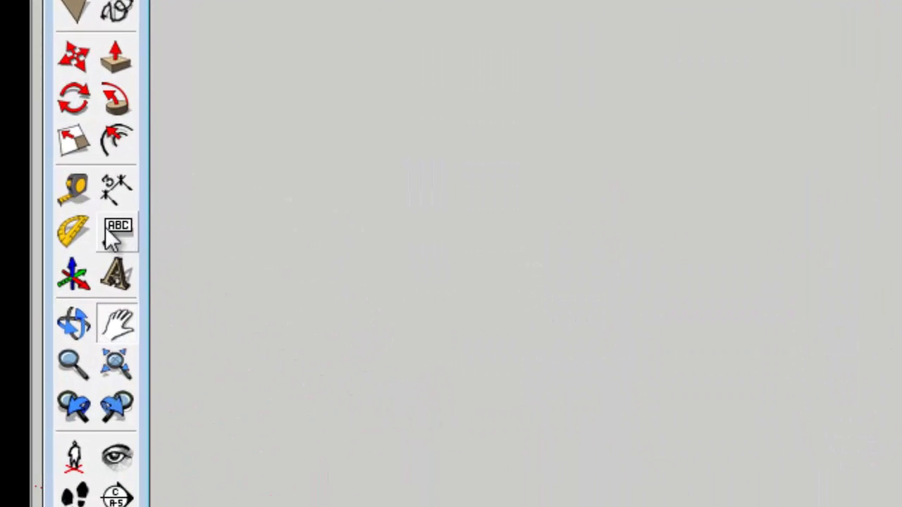
left_click(75, 181)
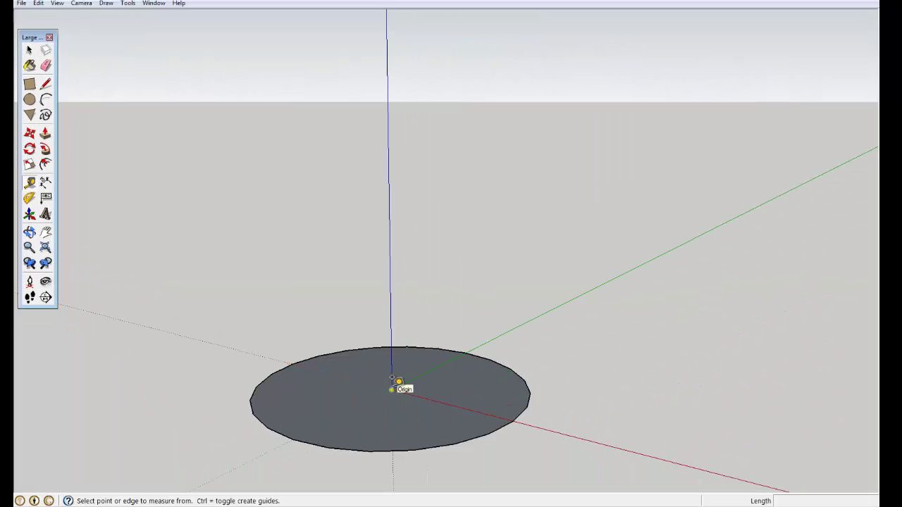
left_click(392, 380)
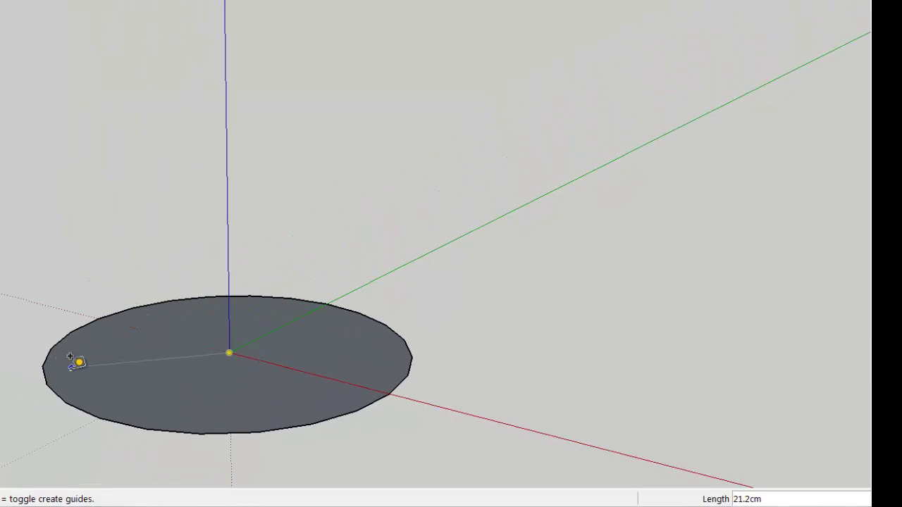
mouse_move(47, 361)
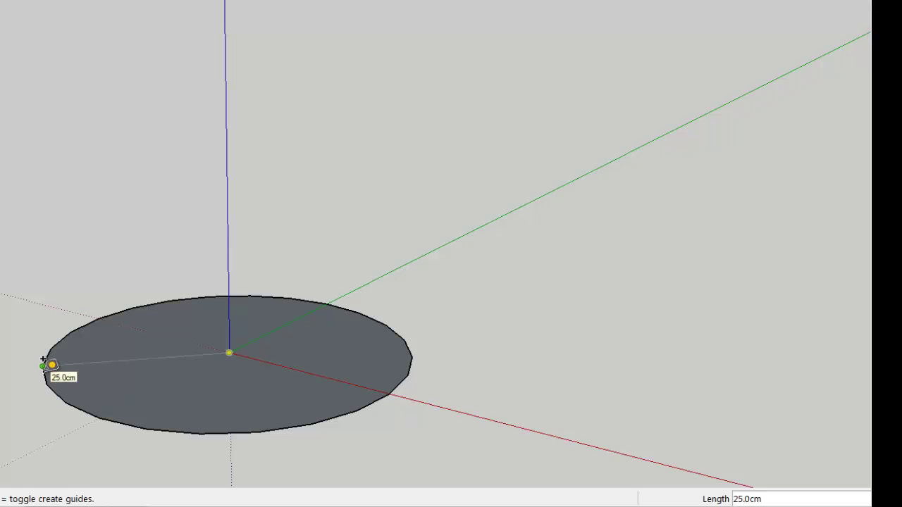
left_click(43, 363)
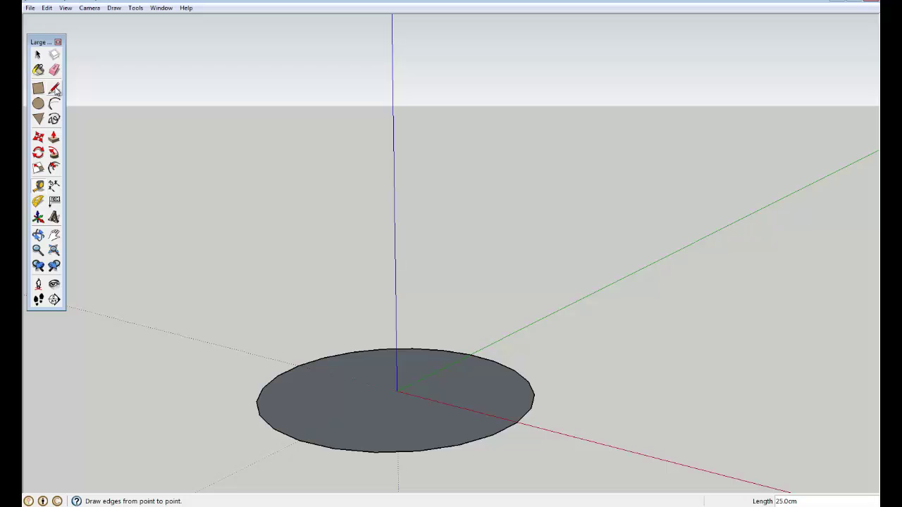
Step: Draw a 32.8 cm line straight up the blue axis from the circle's centre
left_click(55, 89)
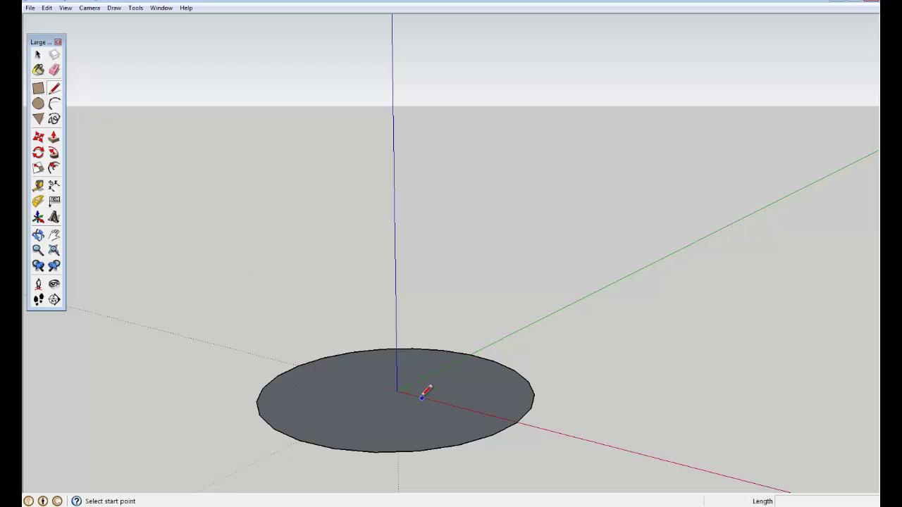
left_click(397, 391)
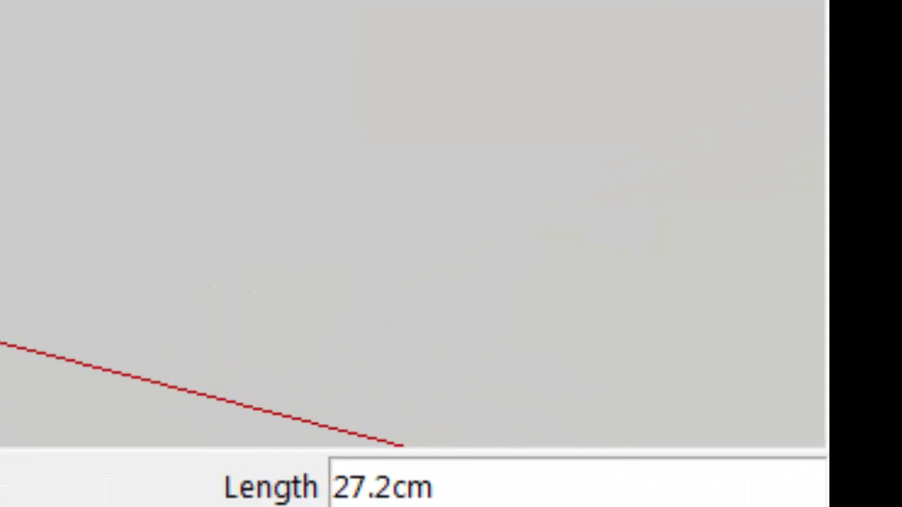
type("32.8")
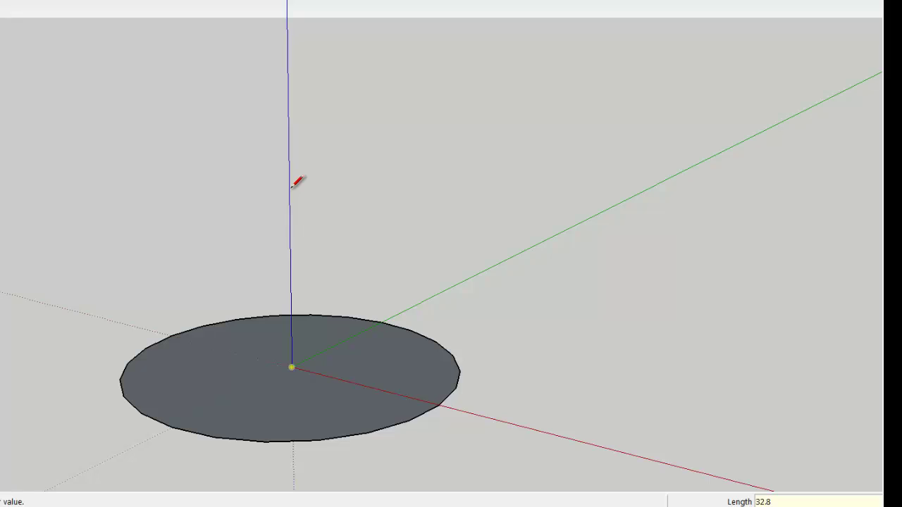
key("Return")
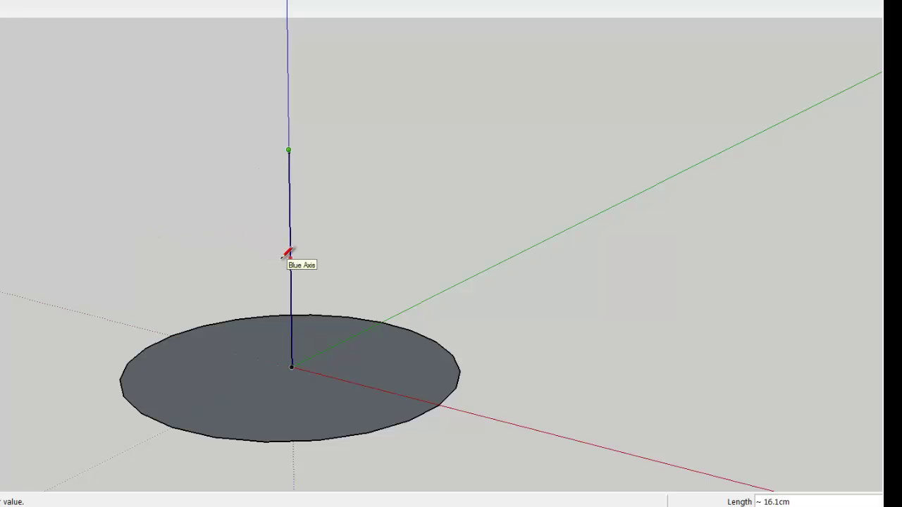
key("Escape")
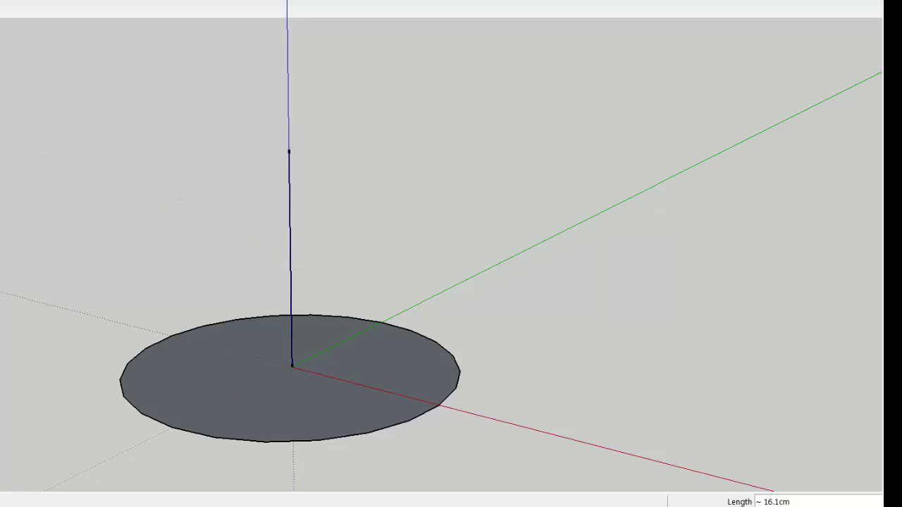
key("t")
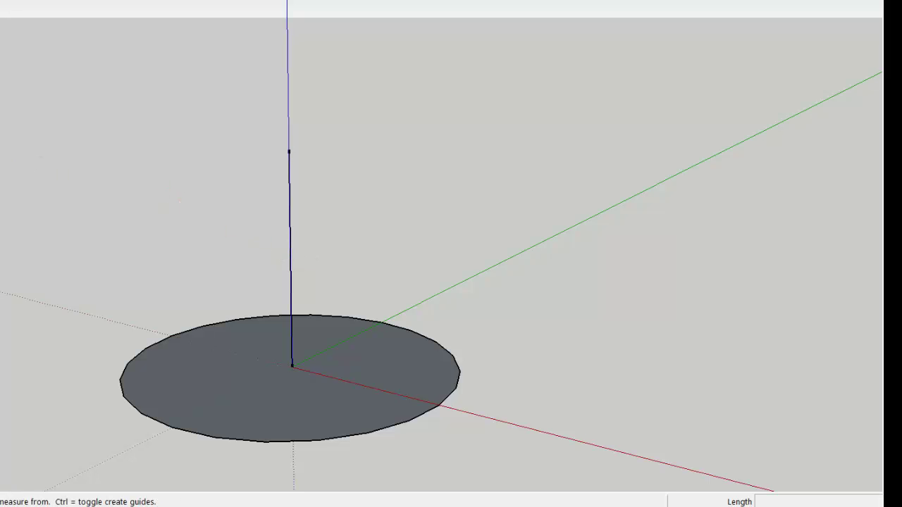
left_click(289, 150)
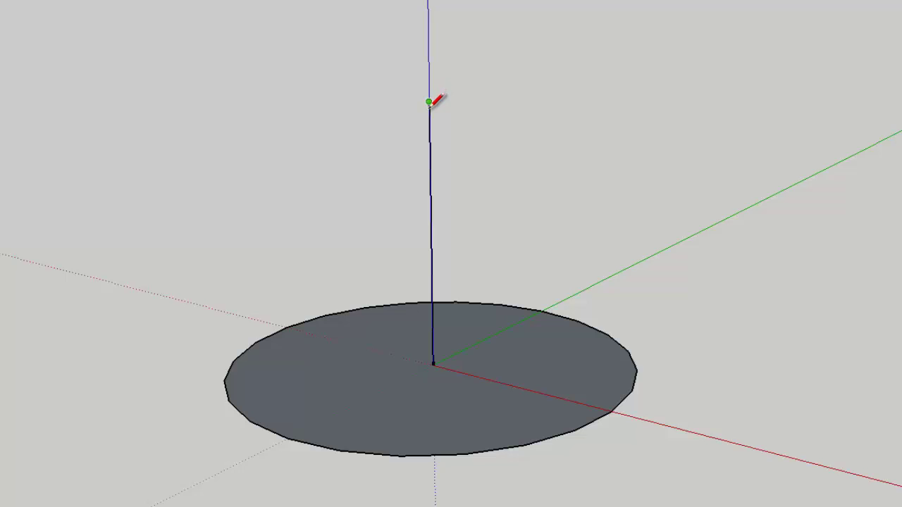
Step: Draw lines from the vertical edge's top to the rim on the red axis and back to the centre
left_click(428, 103)
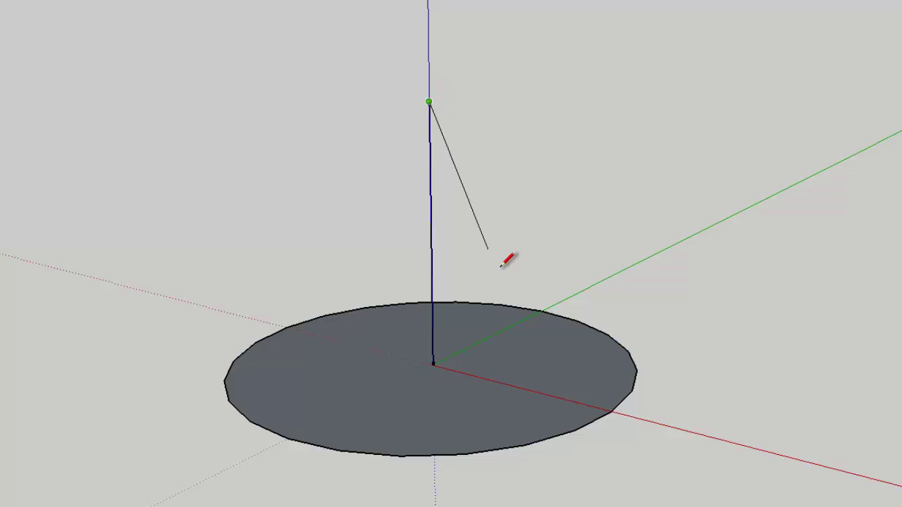
left_click(610, 410)
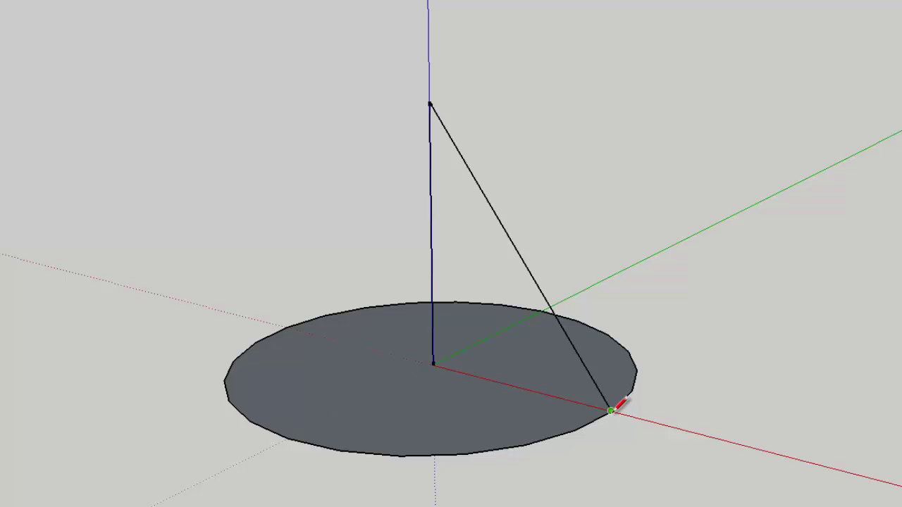
left_click(433, 365)
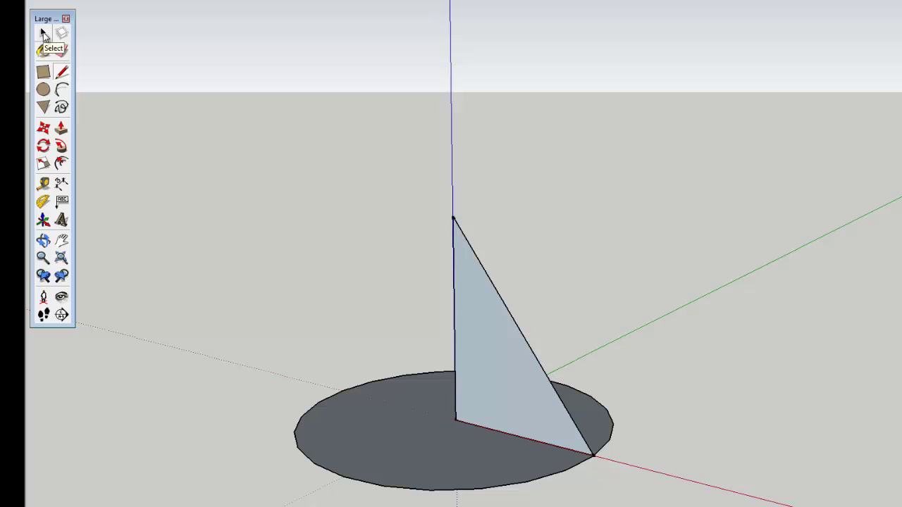
Step: With the Select tool, select the 25 cm circle's edge as the sweep path
left_click(43, 33)
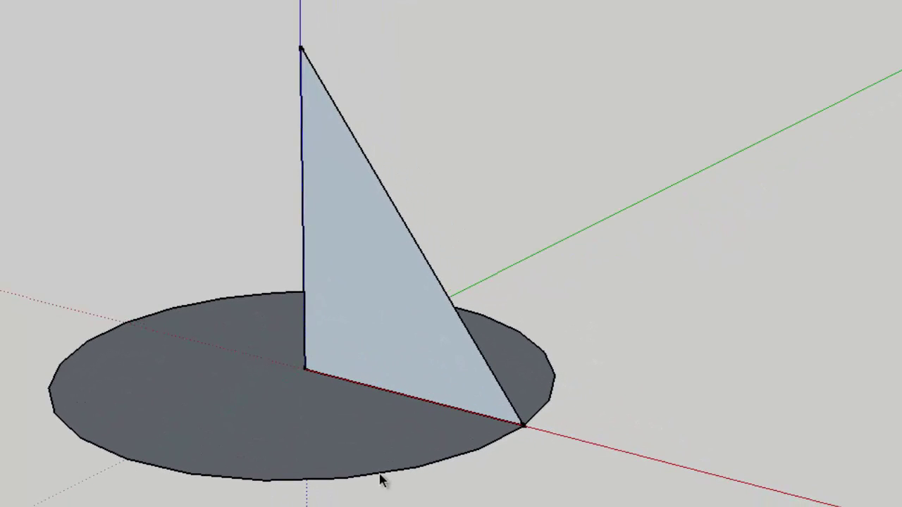
left_click(380, 480)
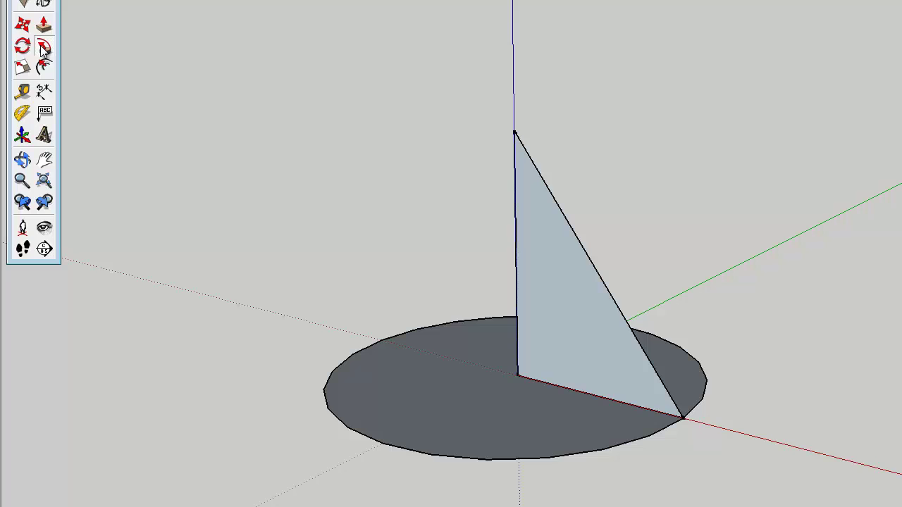
Step: Sweep the triangle face around the circle with Follow Me, making a cone about 32.8 cm tall
left_click(43, 48)
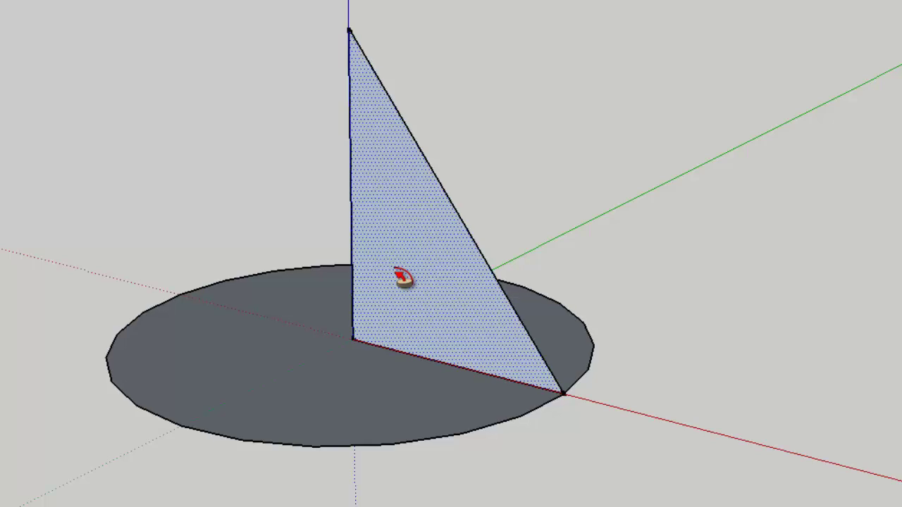
left_click(516, 366)
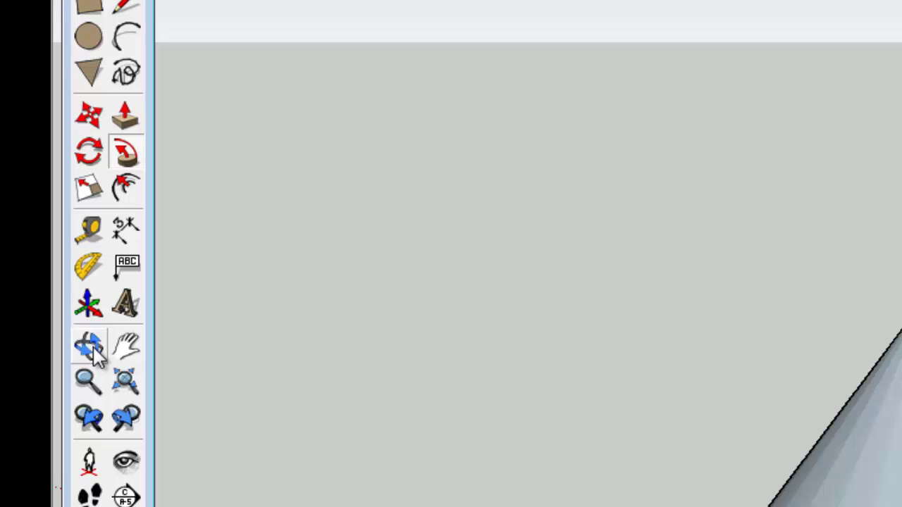
left_click(95, 352)
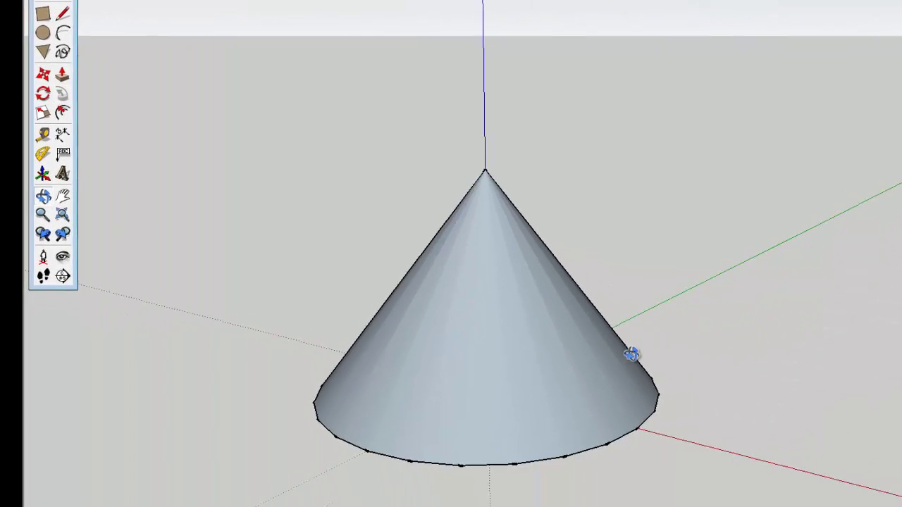
left_click_drag(631, 354, 653, 321)
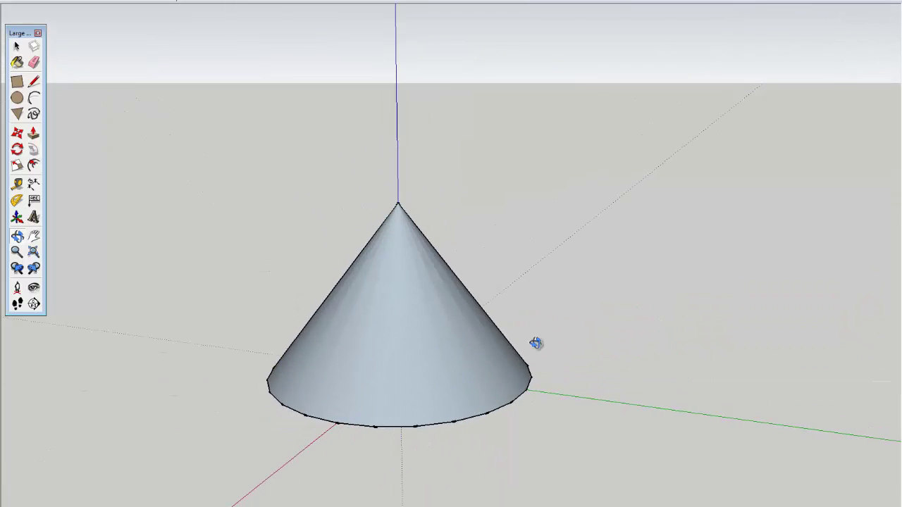
left_click_drag(535, 343, 167, 273)
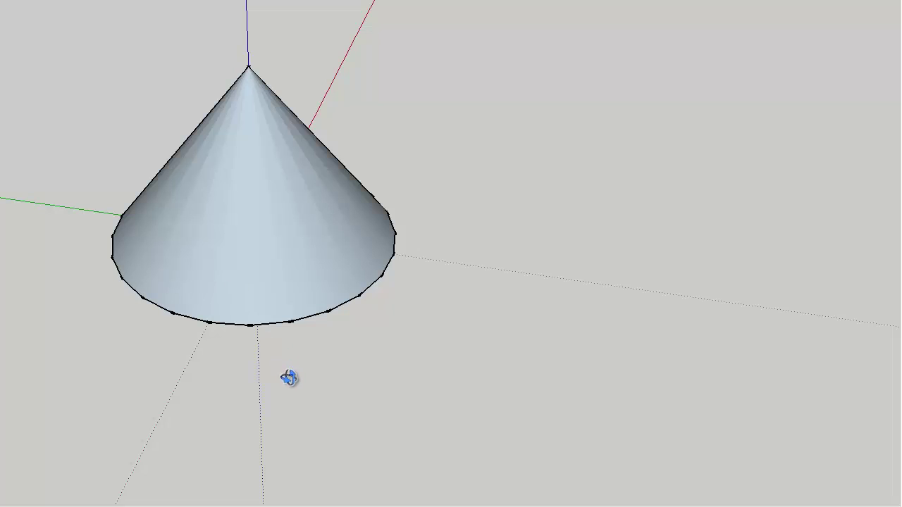
left_click_drag(288, 376, 422, 105)
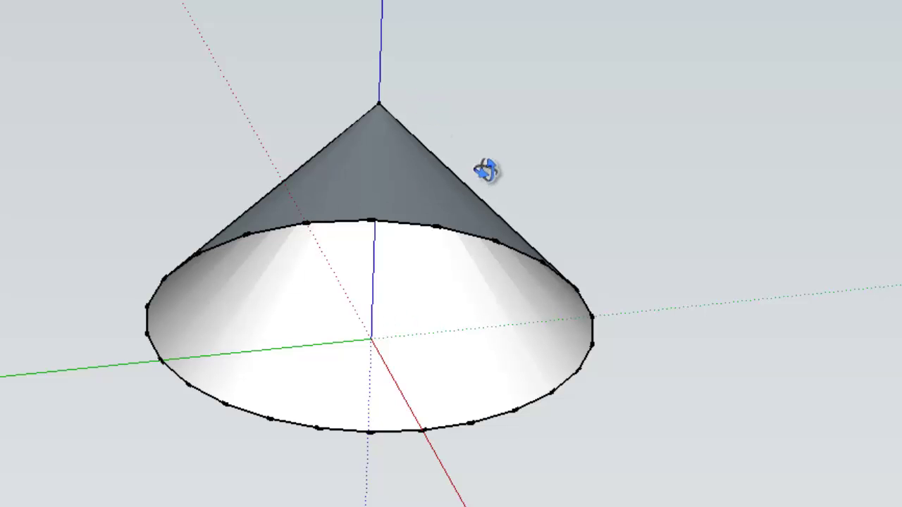
left_click_drag(490, 145, 522, 506)
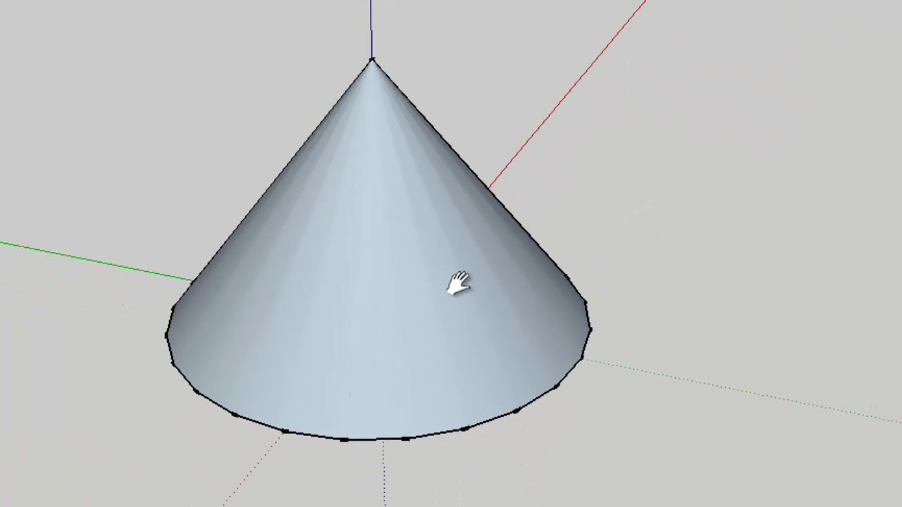
left_click_drag(406, 264, 407, 315)
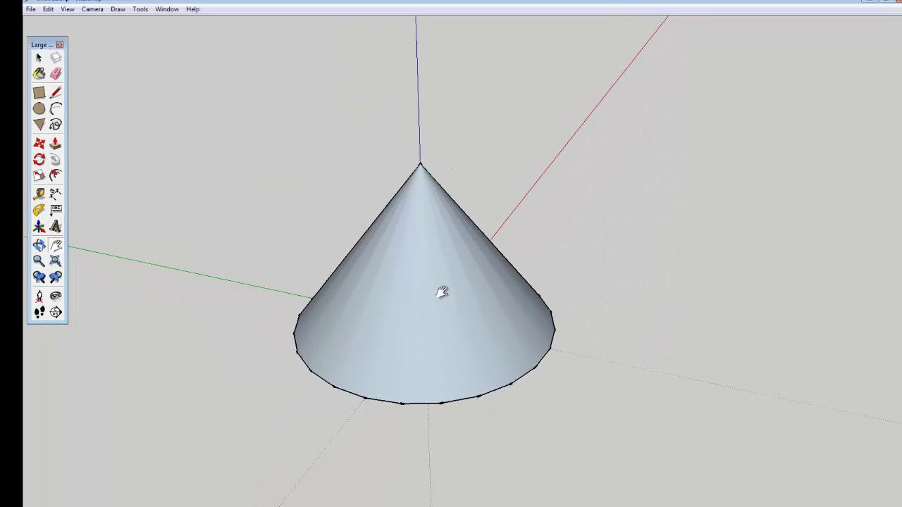
scroll(440, 291, "up", 1)
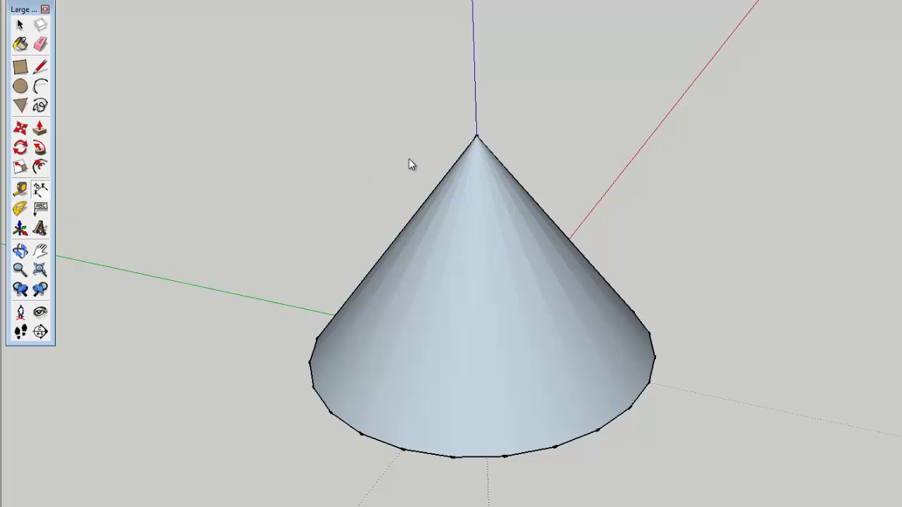
Step: Dimension the cone's slant side from apex to base edge, placing the 41.0 cm label beside it
left_click(476, 136)
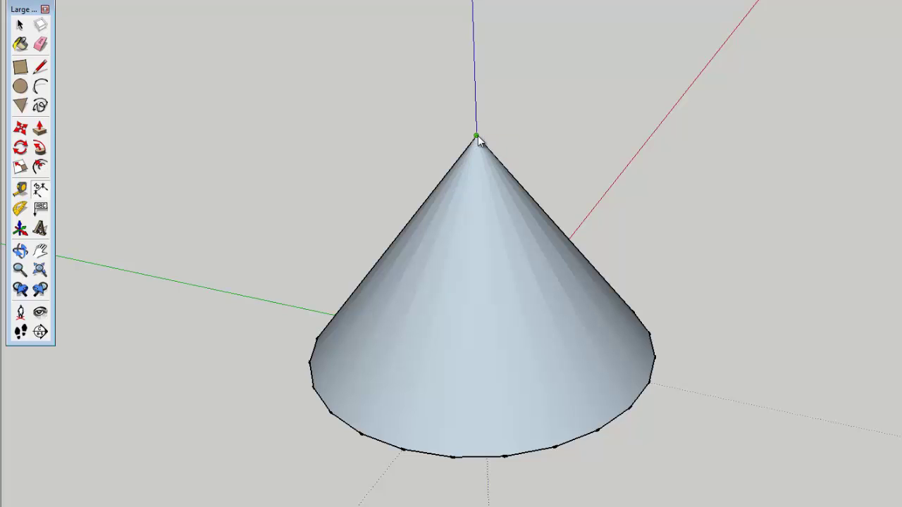
key("Escape")
left_click(645, 384)
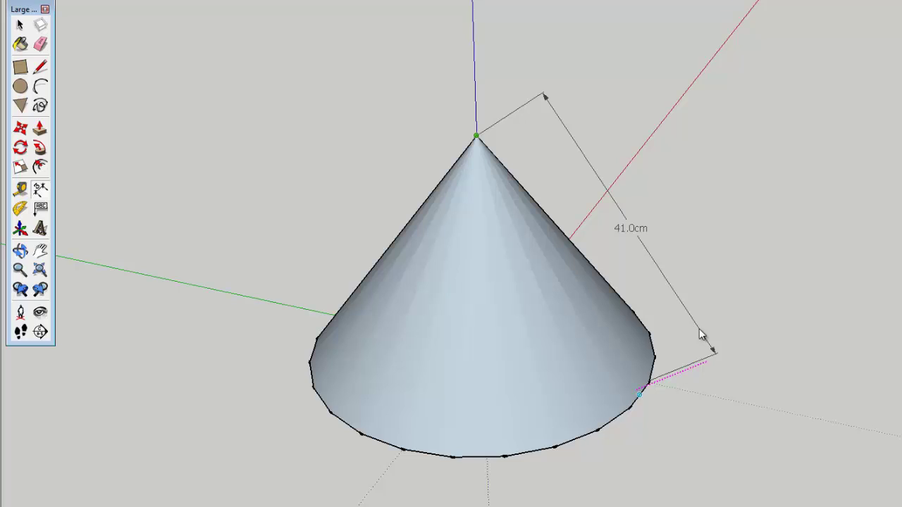
left_click(699, 329)
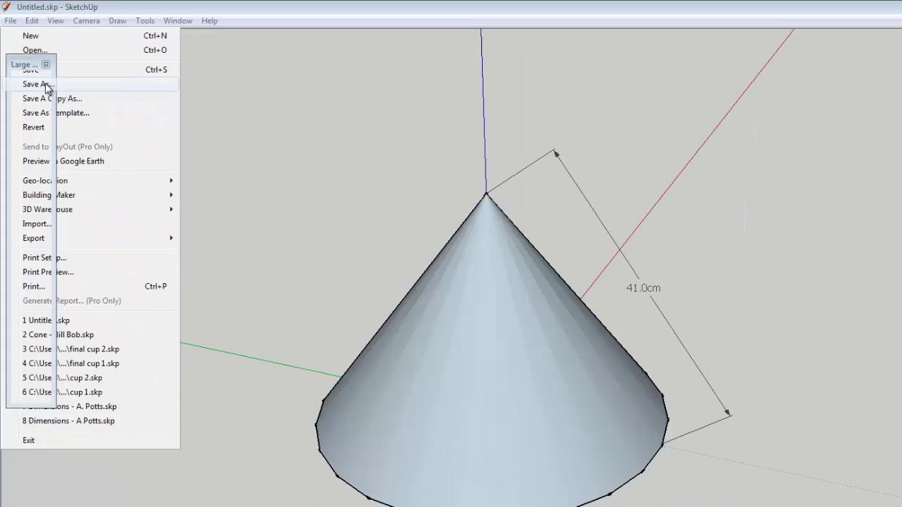
Step: In Save As, replace 'Untitled' with the file name 'Cone -' followed by the author's name
left_click(305, 199)
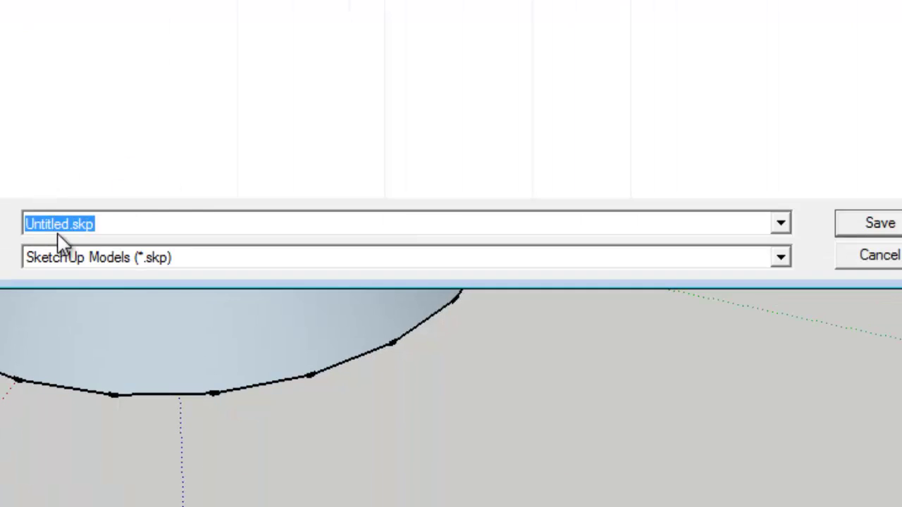
left_click(70, 224)
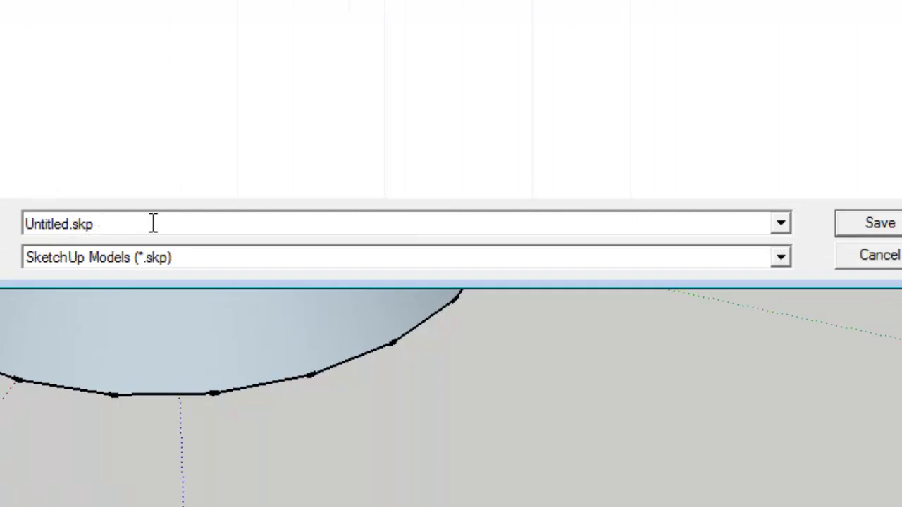
key("BackSpace")
key("BackSpace")
key("BackSpace")
key("BackSpace")
key("BackSpace")
key("BackSpace")
key("BackSpace")
key("BackSpace")
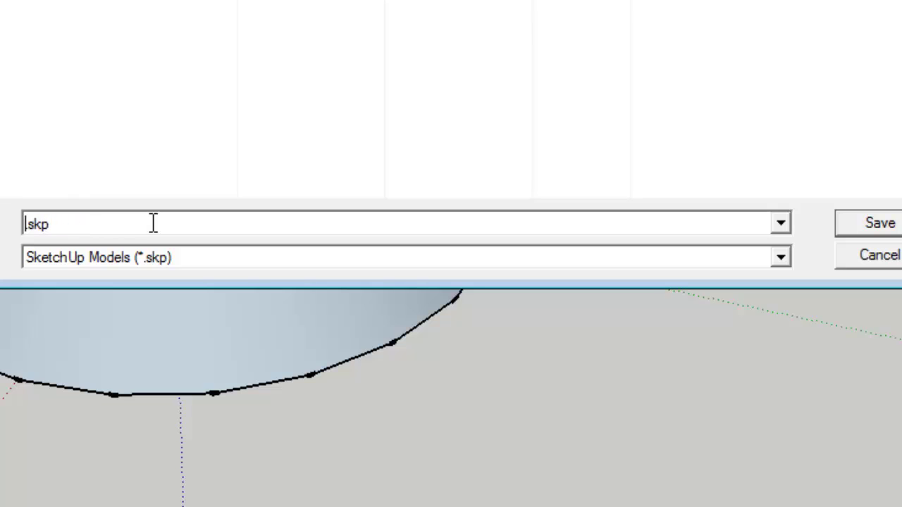
type("Cone")
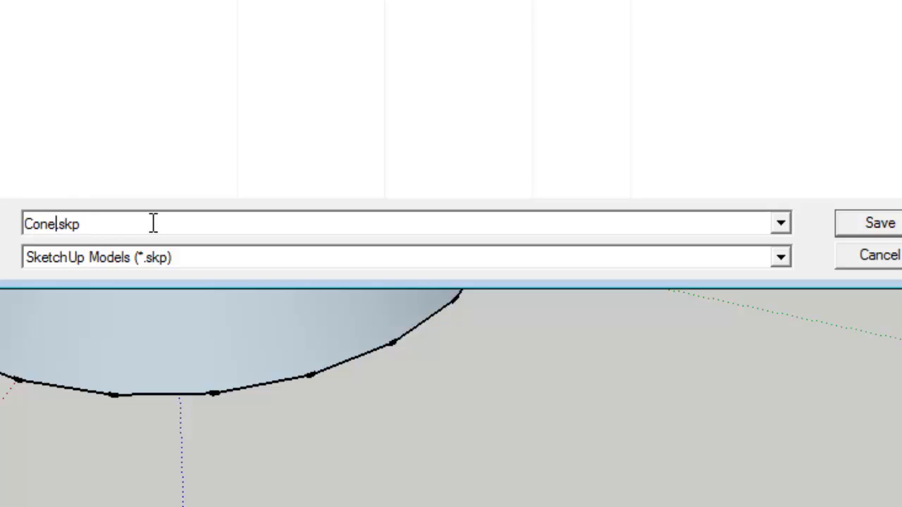
type(" -")
type("Billy B")
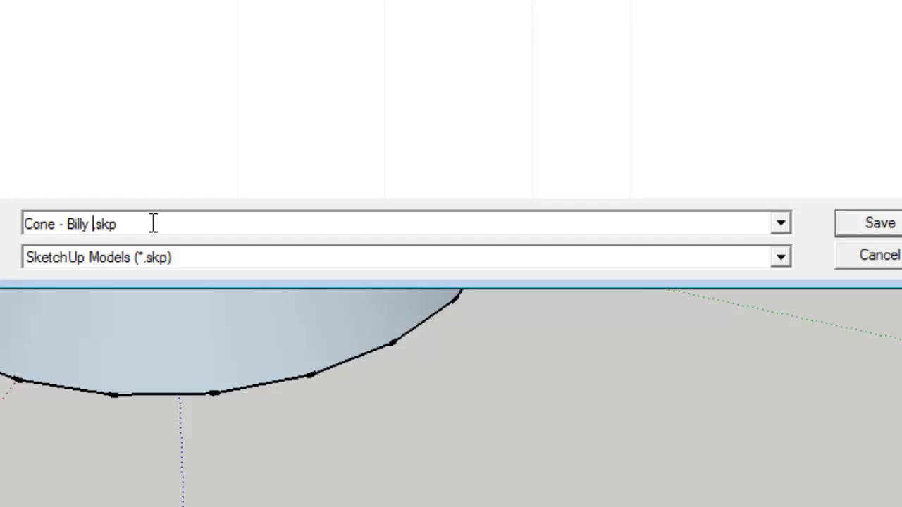
type("ob")
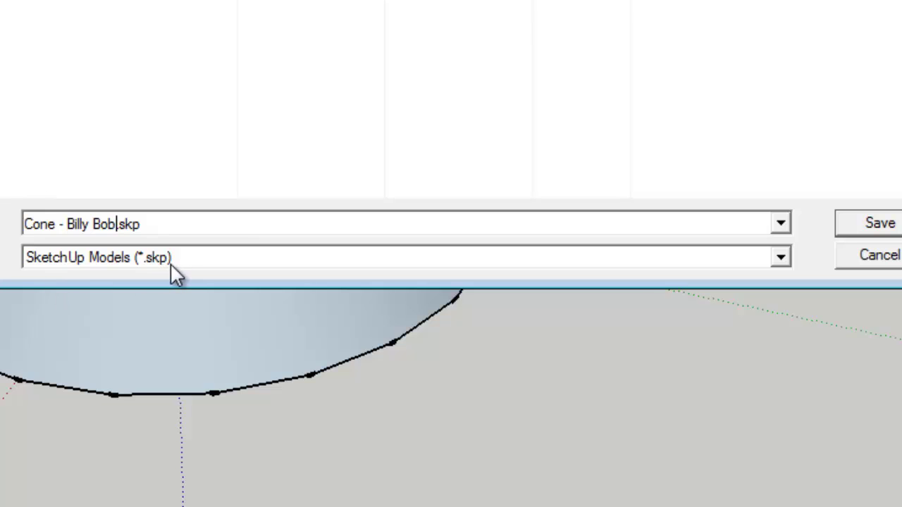
Step: Save the model under the new name as SketchUp Models (*.skp)
left_click(780, 258)
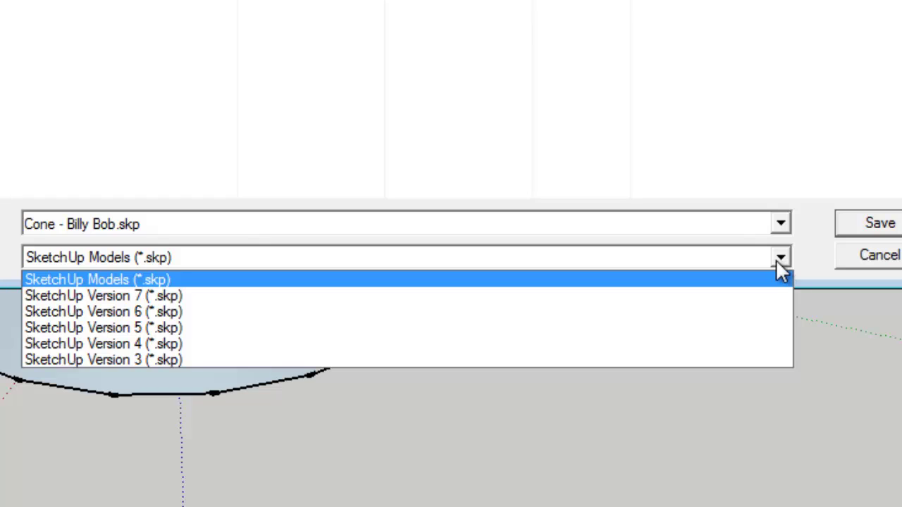
left_click(777, 262)
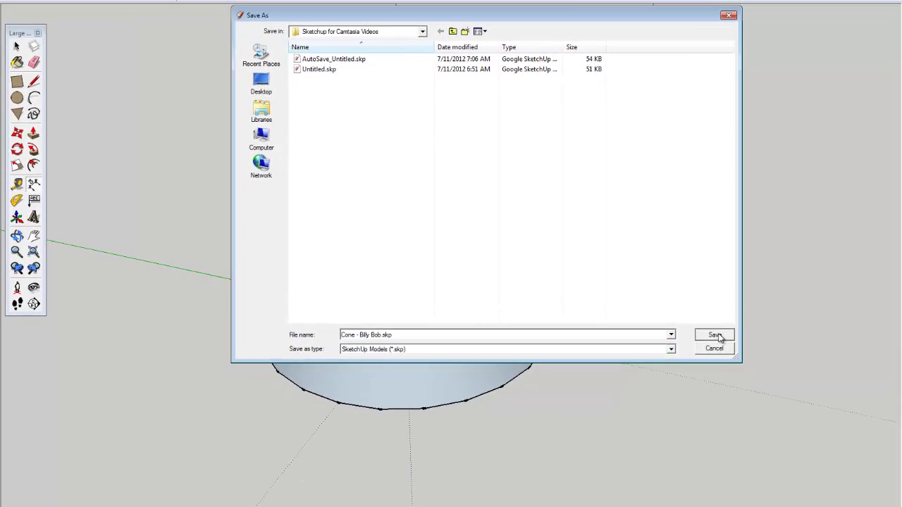
left_click(889, 226)
left_click(716, 335)
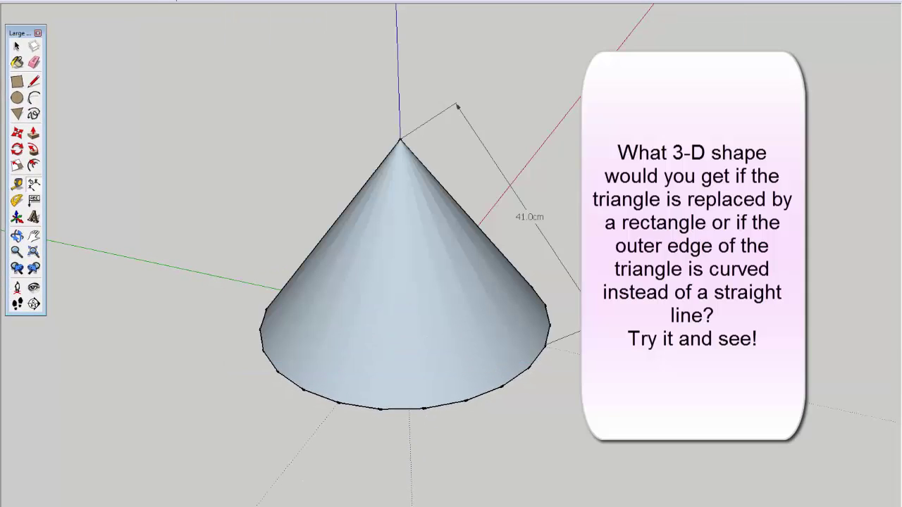